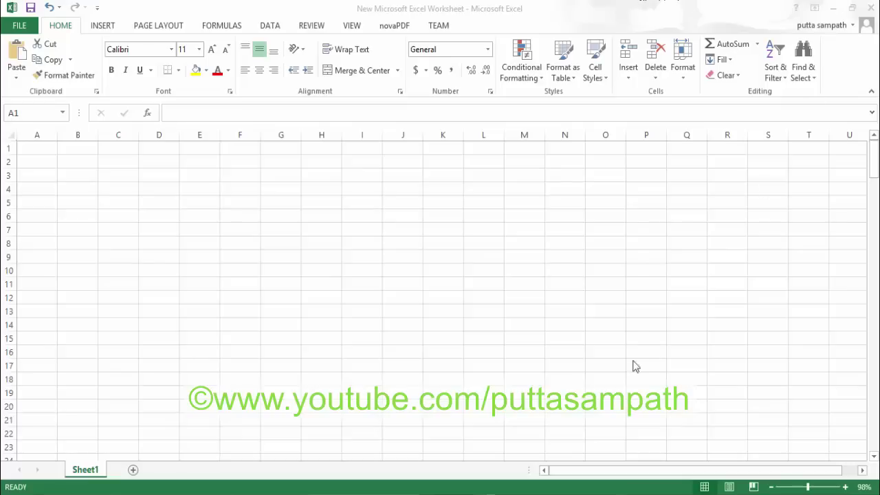
Insert the five sign photos and chemistry_feature from the Desktop into Sheet1, and delete the overlapping pictures again
click(801, 470)
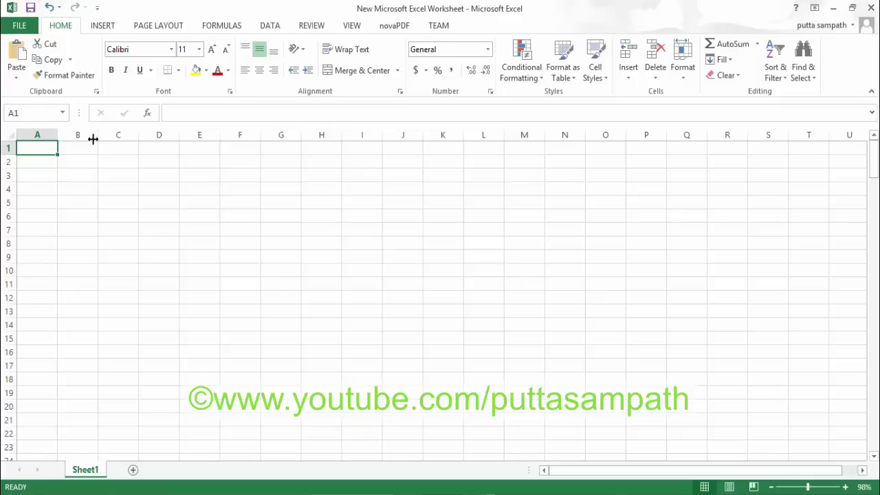
click(108, 26)
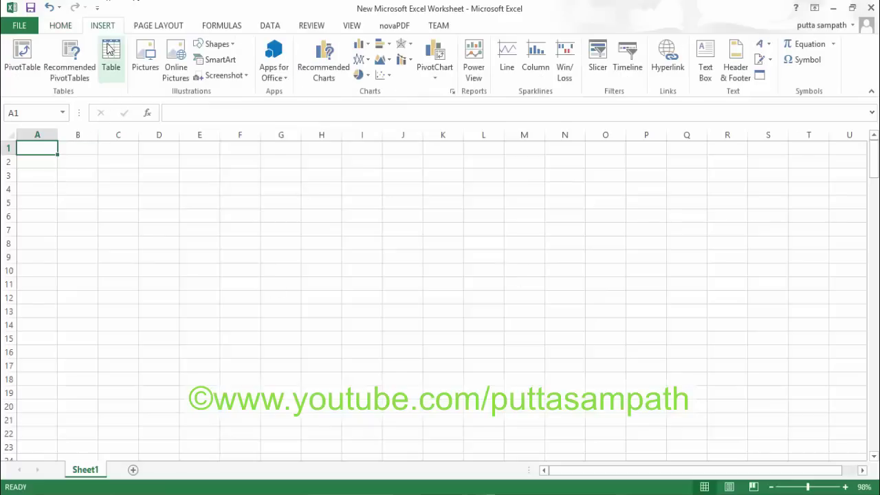
click(147, 55)
click(269, 199)
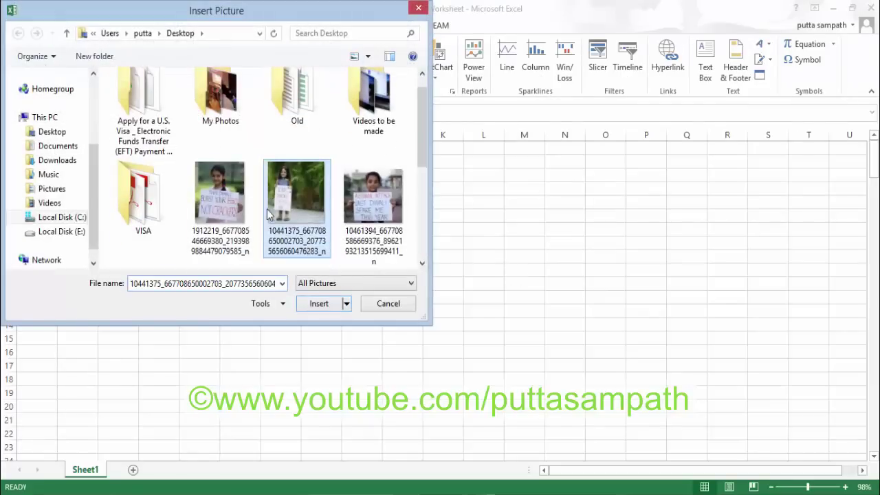
click(231, 223)
key(shift+Down)
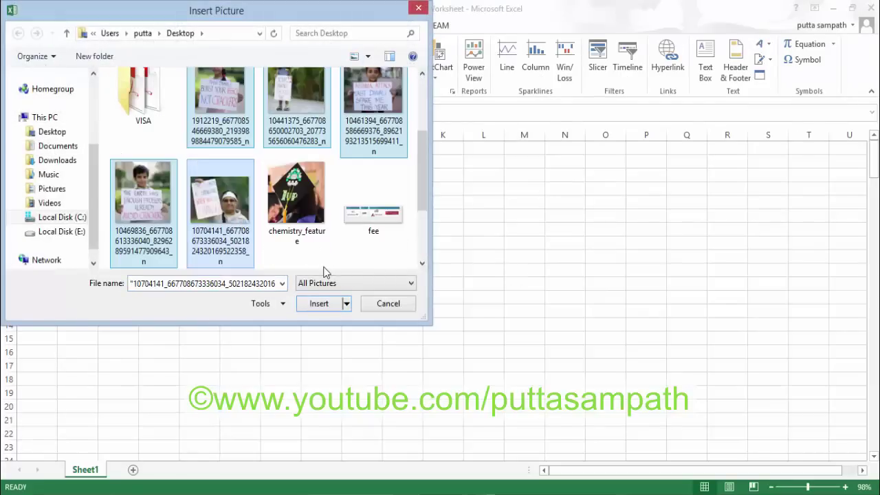
ctrl+click(316, 215)
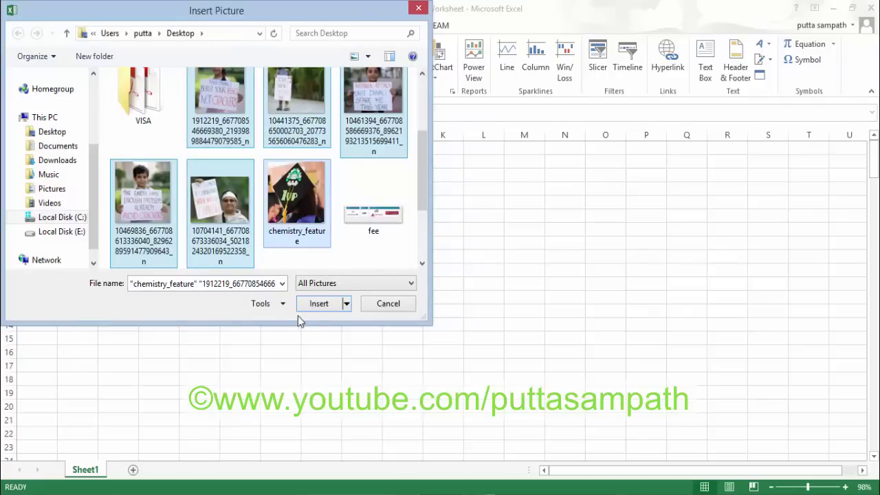
click(322, 308)
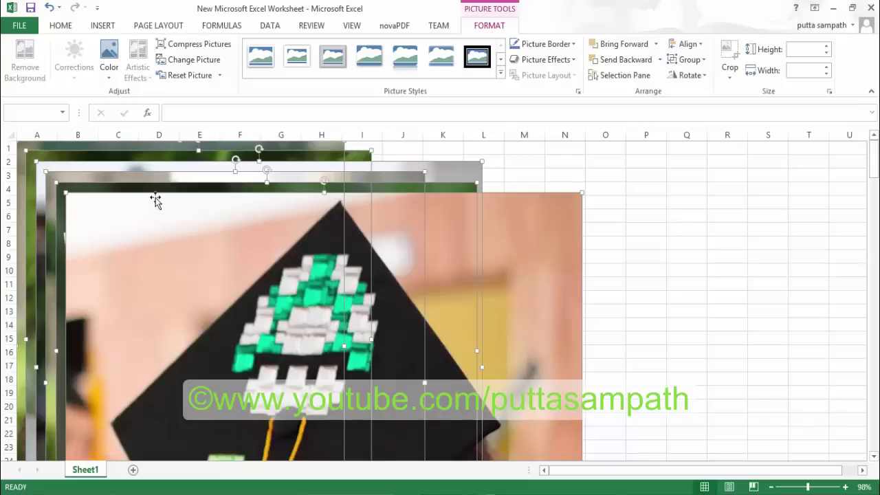
drag(155, 211, 150, 188)
key(Delete)
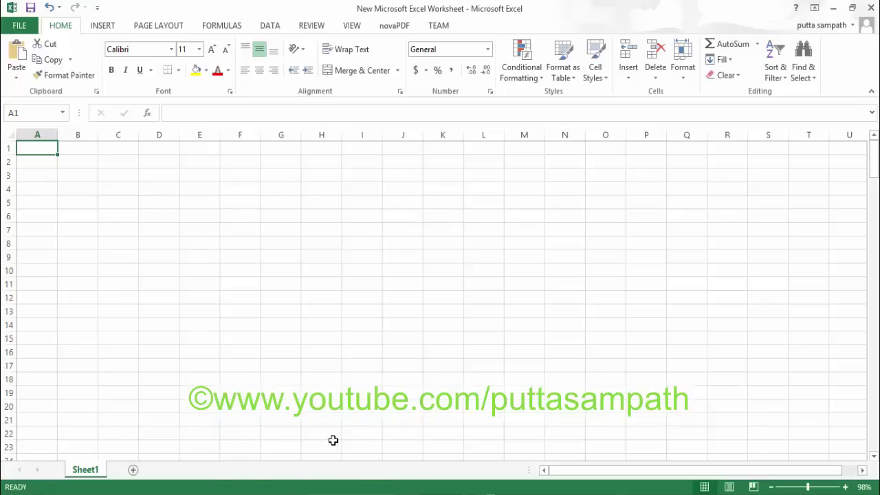
Switch to OneNote and insert the five sign photos from the Desktop into the untitled page
key(alt+Tab)
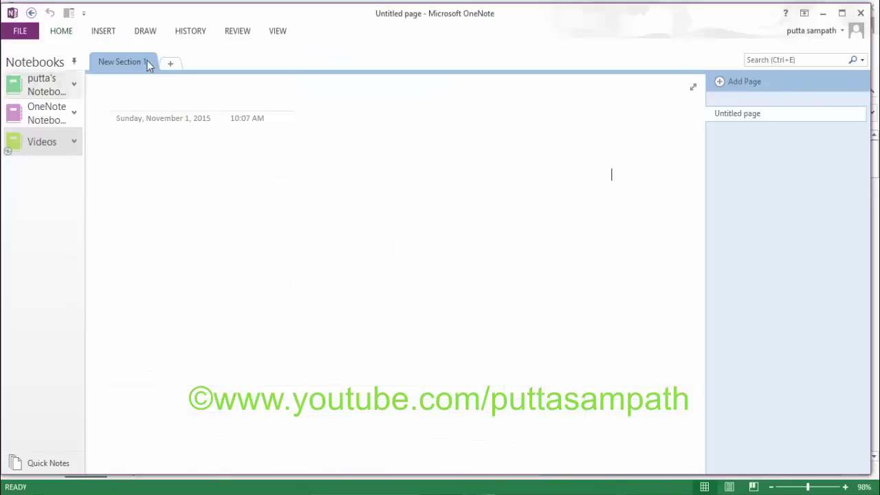
click(103, 31)
click(240, 73)
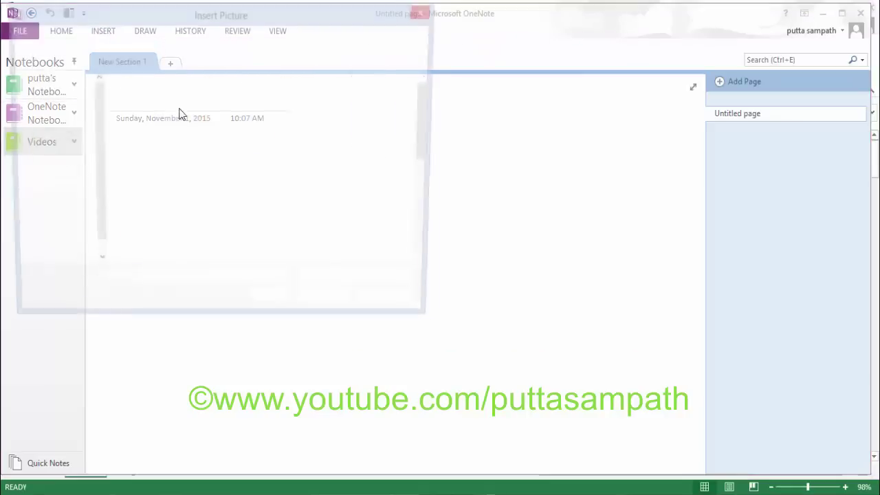
click(255, 205)
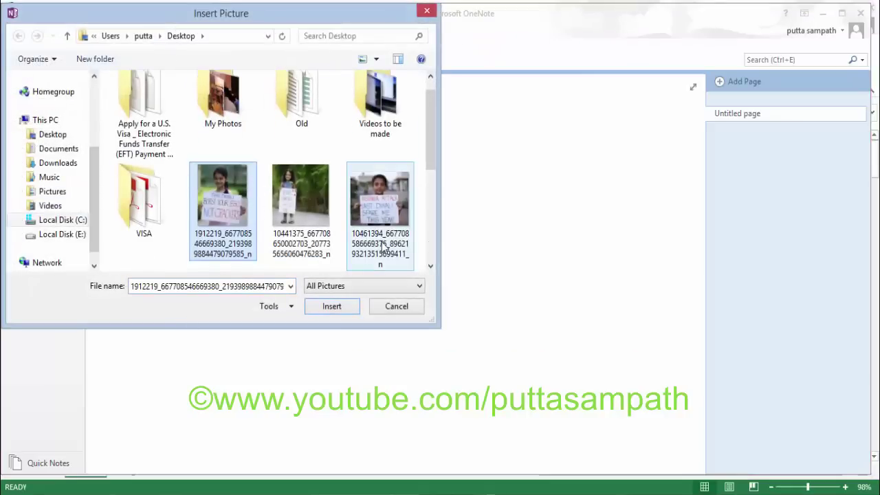
key(shift+Down)
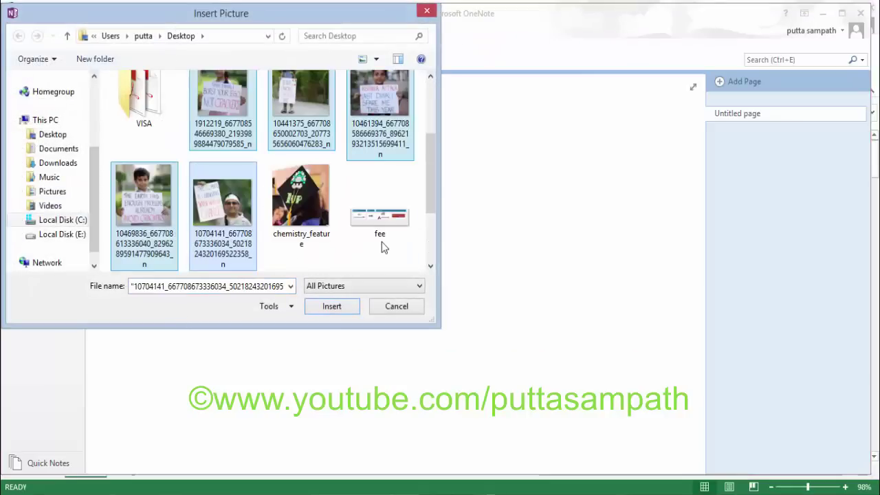
click(332, 306)
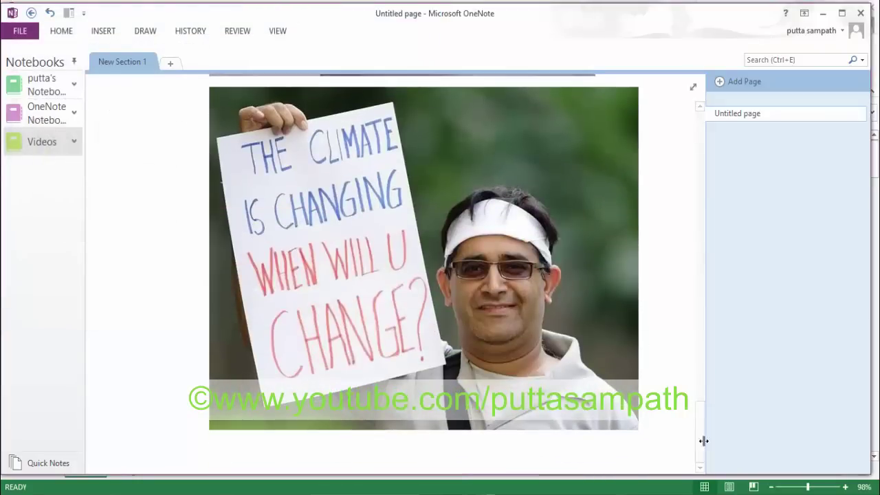
Select all the inserted photos on the OneNote page and copy them
drag(701, 433, 520, 290)
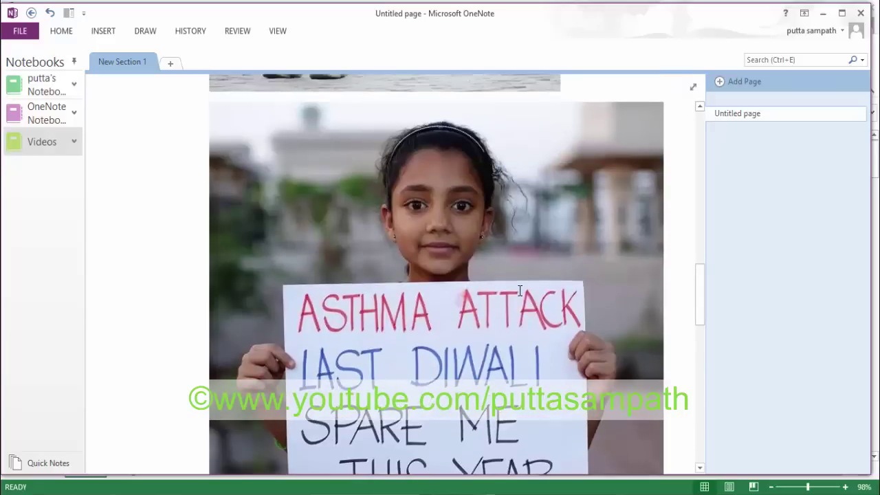
right_click(354, 274)
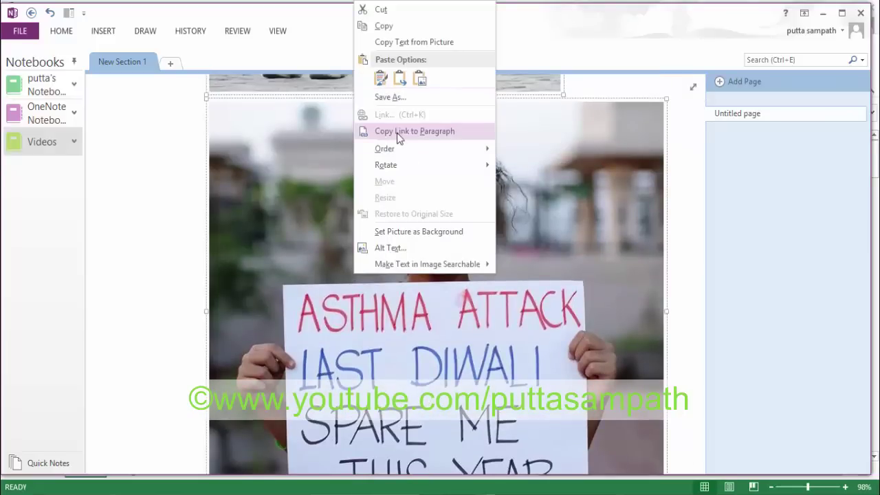
click(385, 28)
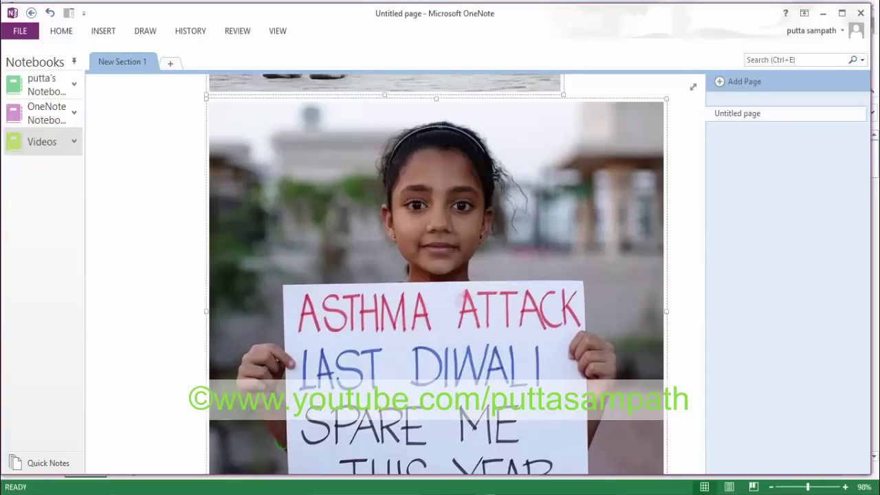
Switch to Excel and paste the copied photos at cell A1 of Sheet1, keeping the source formatting
key(alt+Tab)
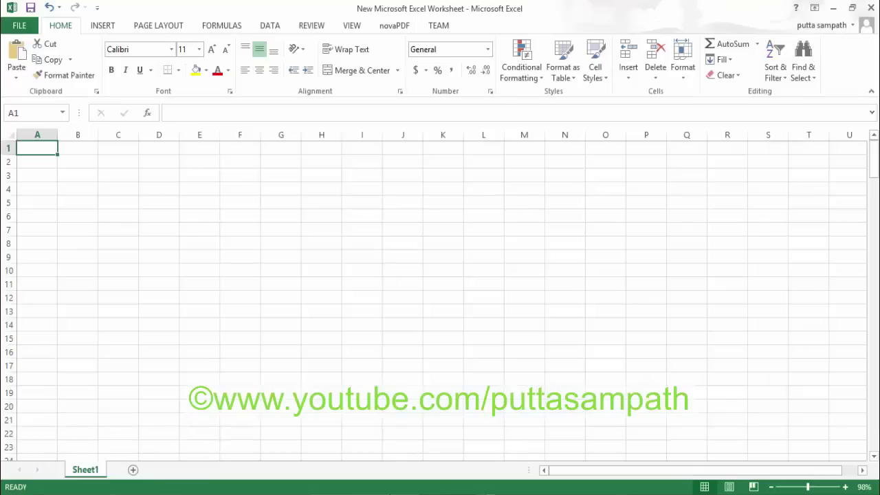
right_click(47, 150)
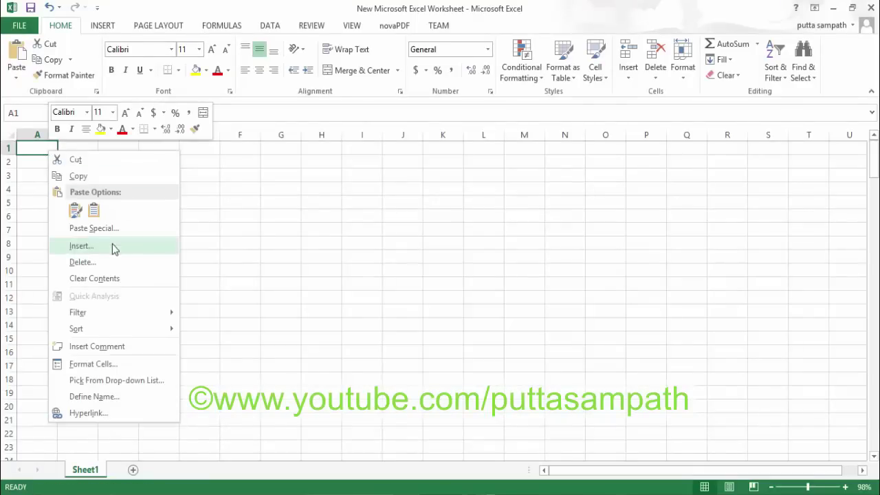
click(76, 211)
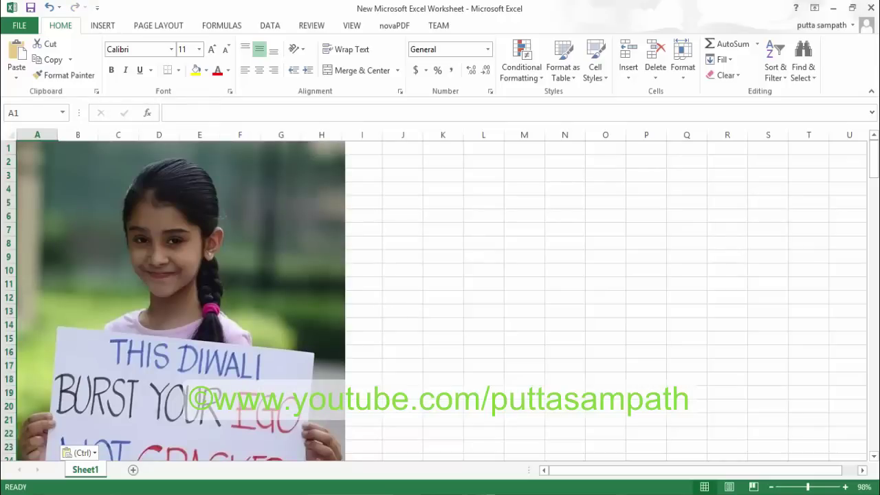
Select all the pasted photos on Sheet1 and set their width to 1 inch in the picture size settings
drag(874, 148, 874, 310)
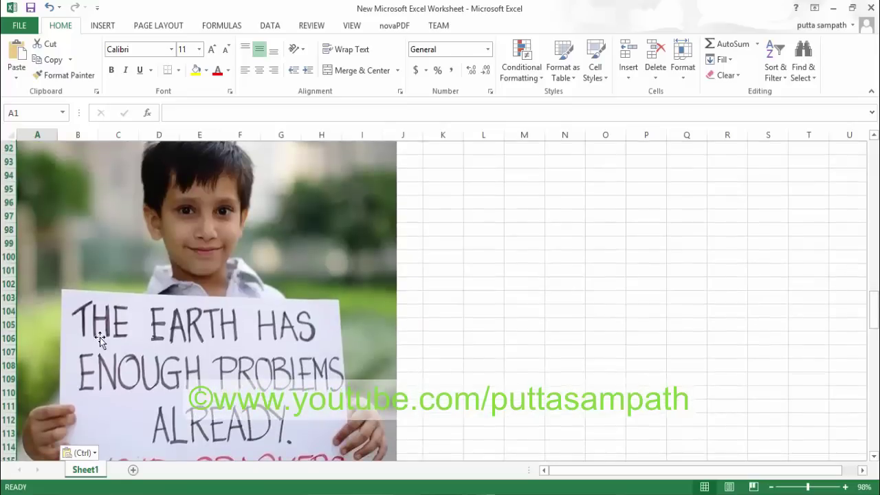
click(100, 337)
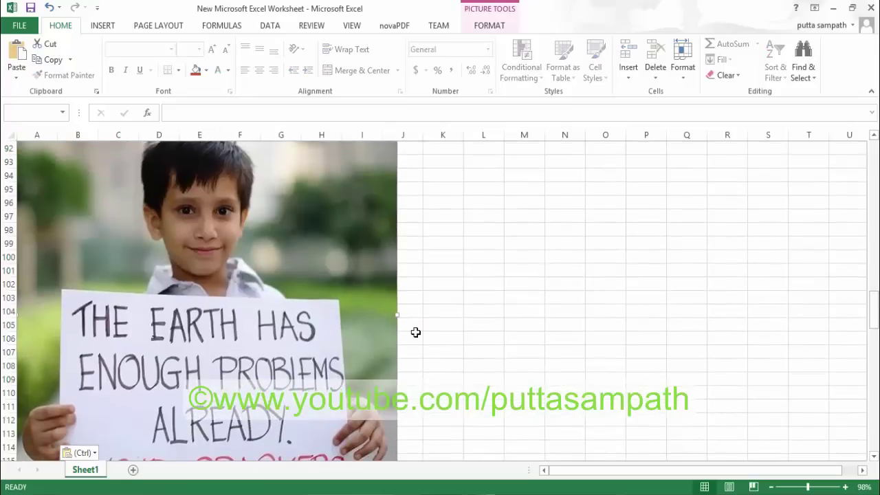
right_click(281, 227)
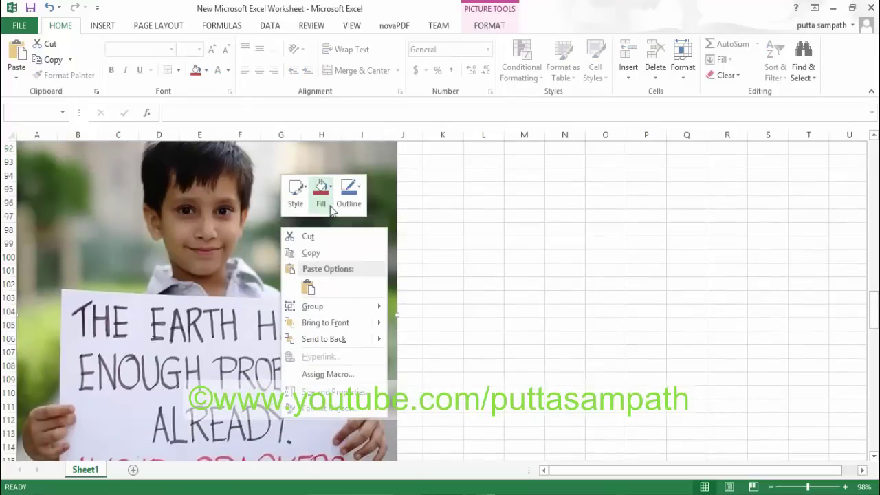
right_click(199, 253)
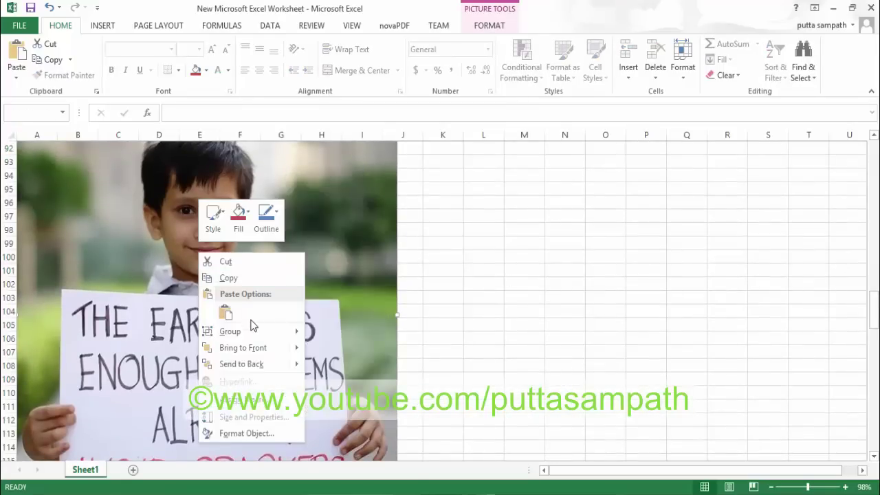
click(251, 433)
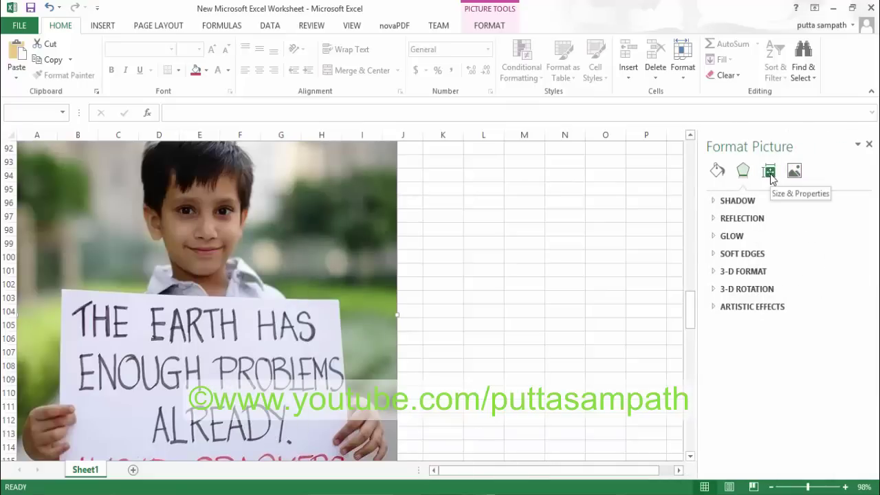
click(770, 177)
click(794, 171)
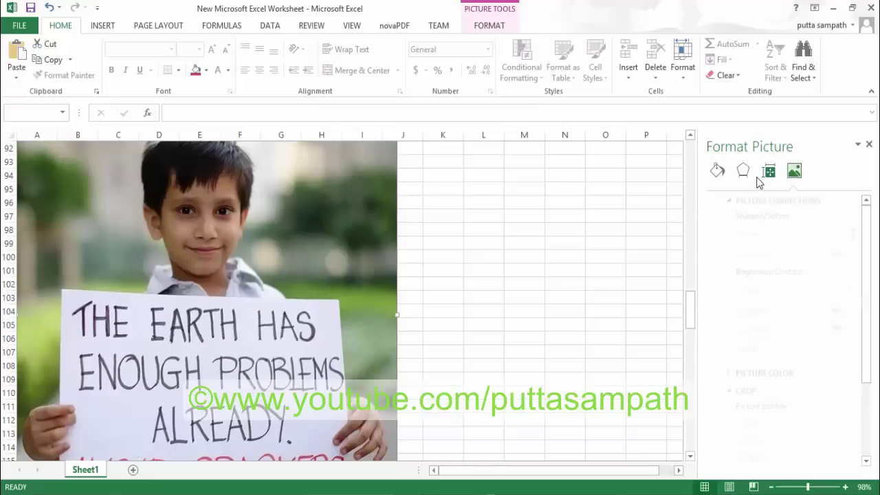
click(770, 172)
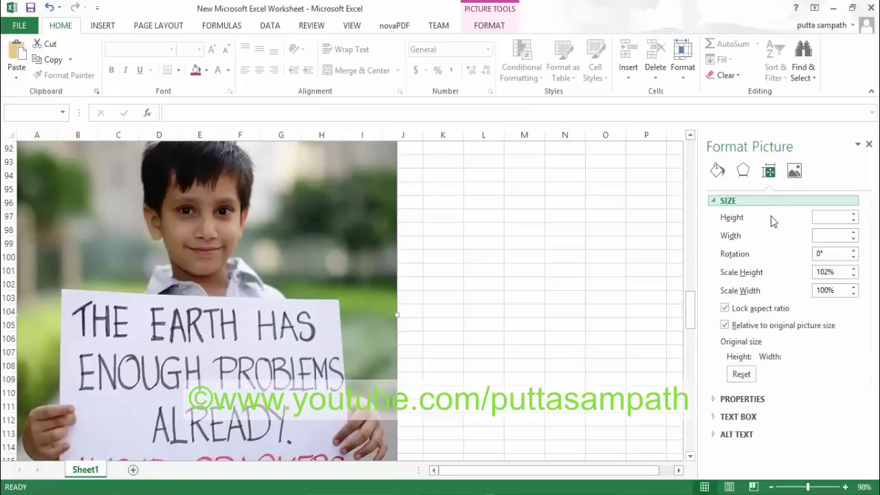
click(835, 217)
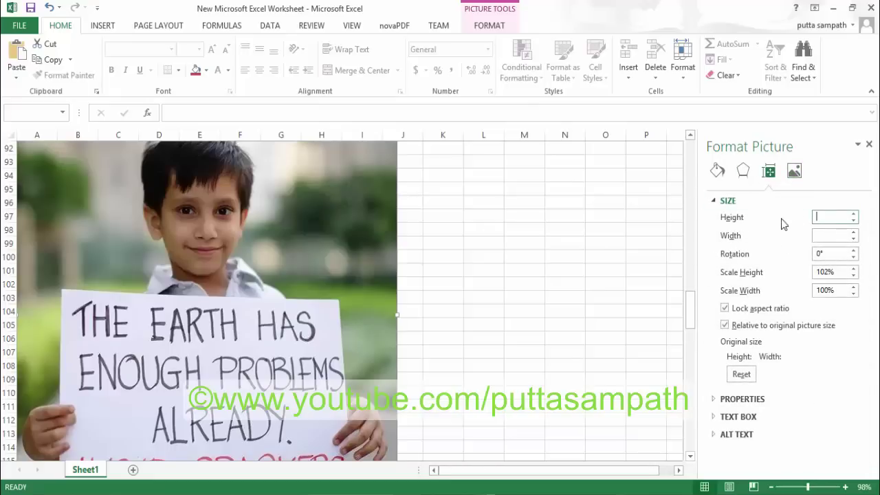
click(823, 235)
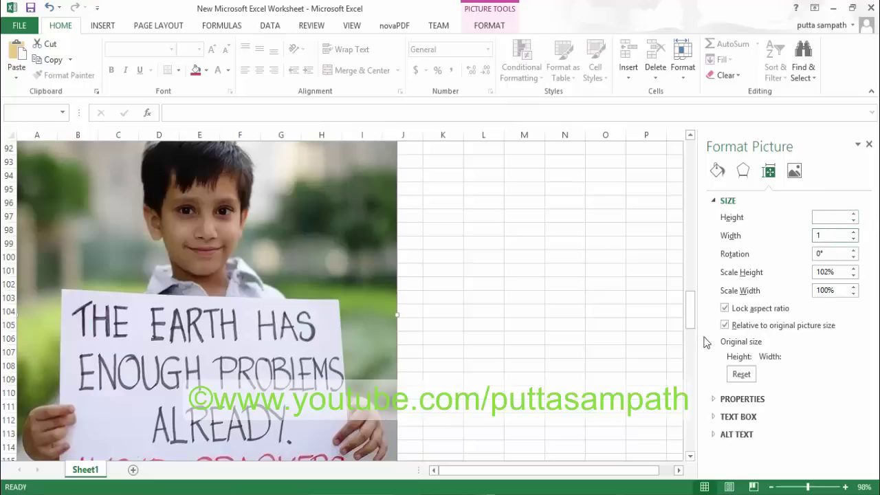
text(1)
click(659, 337)
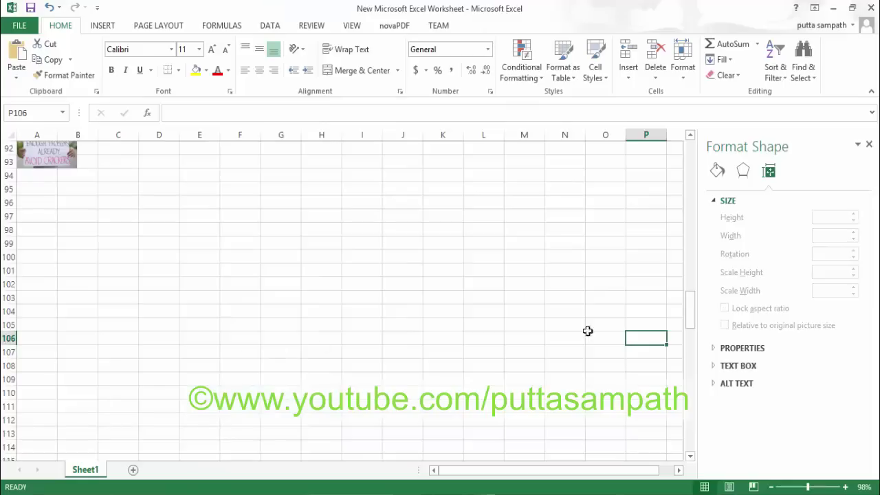
Copy the entire contents of Sheet1 and paste them into a new worksheet
mouse_move(688, 314)
mouse_down()
mouse_move(706, 124)
mouse_move(678, 172)
mouse_move(679, 446)
mouse_move(687, 184)
mouse_up()
key(ctrl+a)
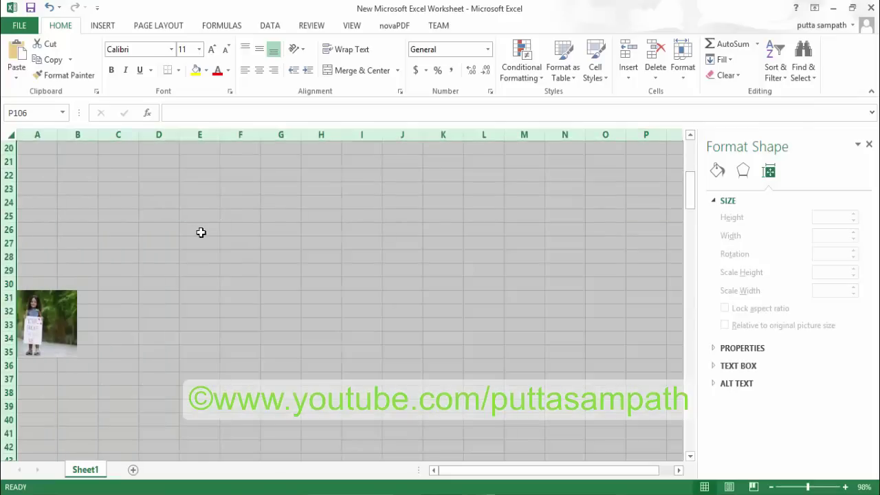
key(ctrl+c)
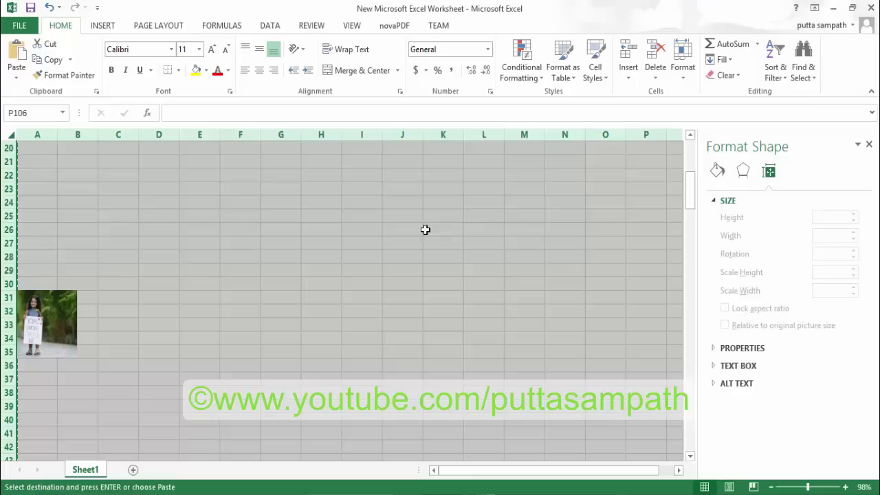
click(133, 470)
key(ctrl+v)
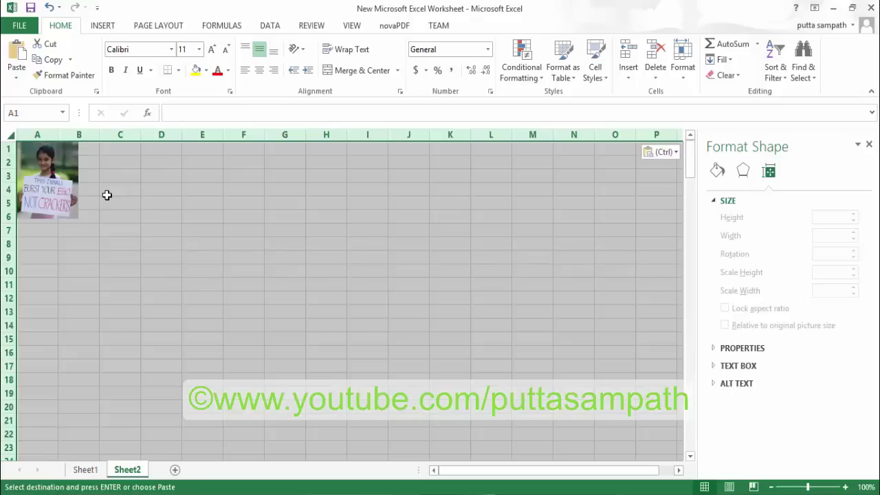
Select the photo at cell A1 on Sheet2 to check its size settings
click(242, 271)
drag(241, 271, 228, 224)
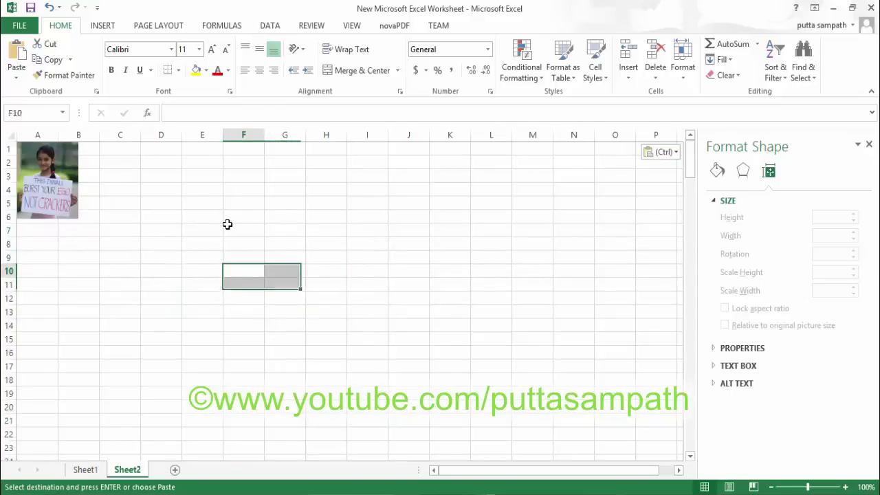
click(104, 199)
click(49, 190)
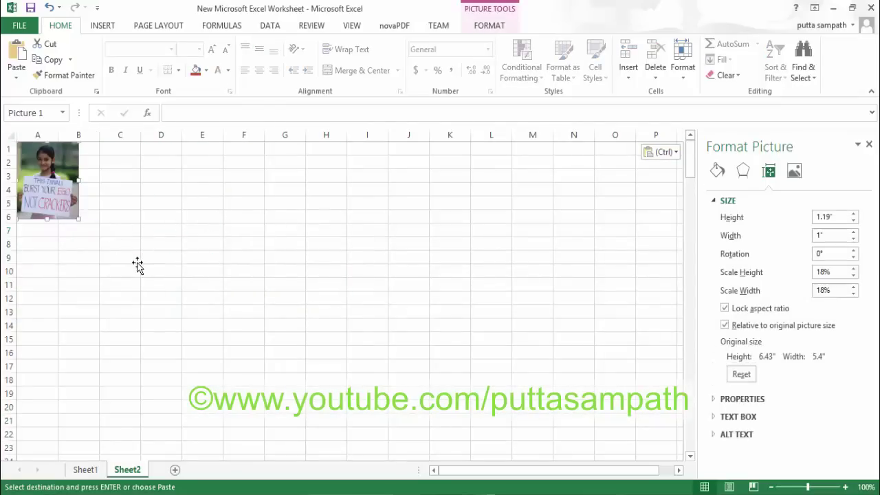